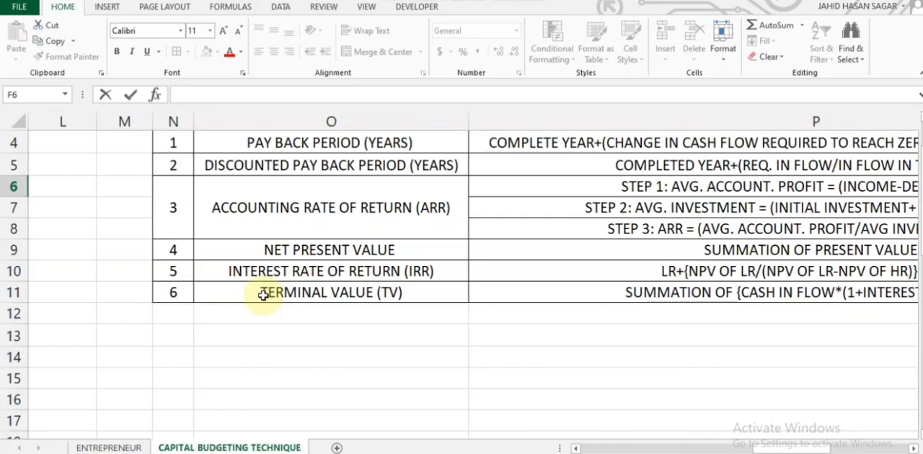
# Step: Examine the terminal value (TV) formula in the capital budgeting techniques table
pyautogui.click(522, 296)
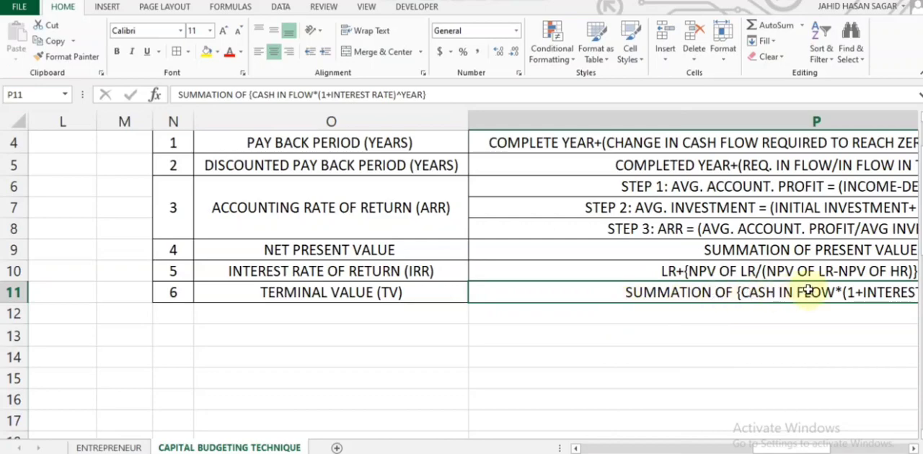
pyautogui.hscroll(2, 808, 292)
pyautogui.hscroll(1, 808, 291)
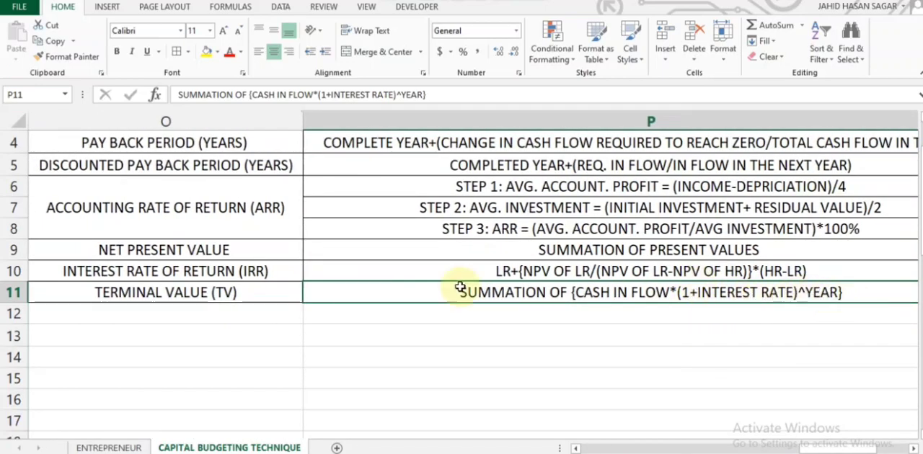
# Step: Start a terminal value formula for Project A in cell F6 with =5000
pyautogui.hscroll(-8, 282, 287)
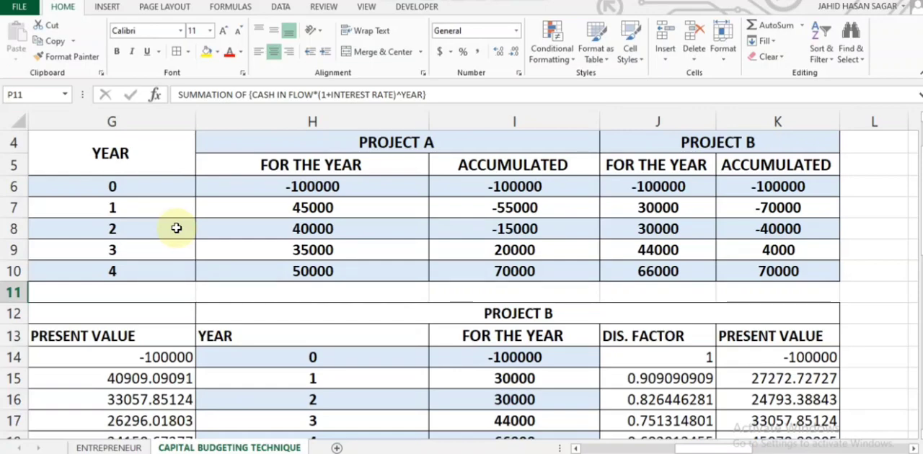
pyautogui.hscroll(-3, 176, 227)
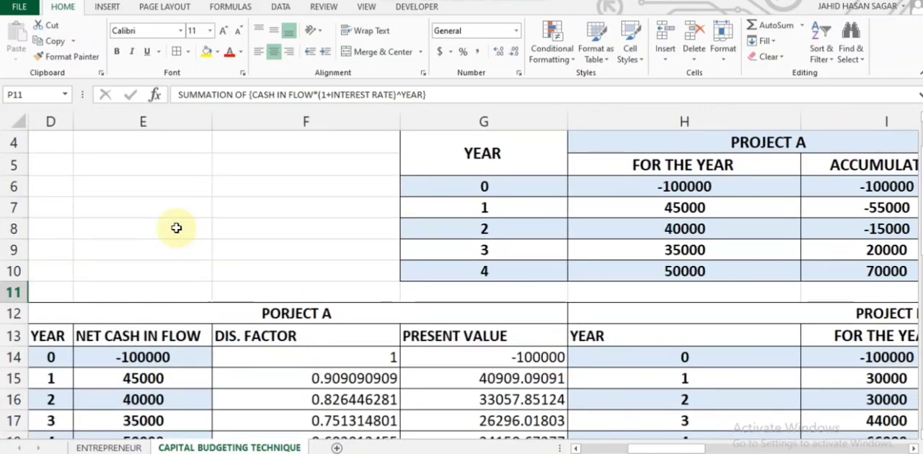
pyautogui.doubleClick(235, 184)
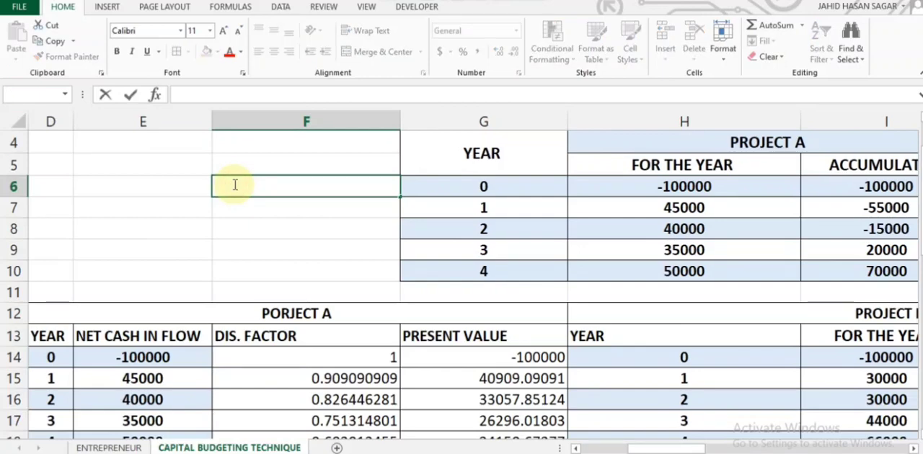
pyautogui.write('=')
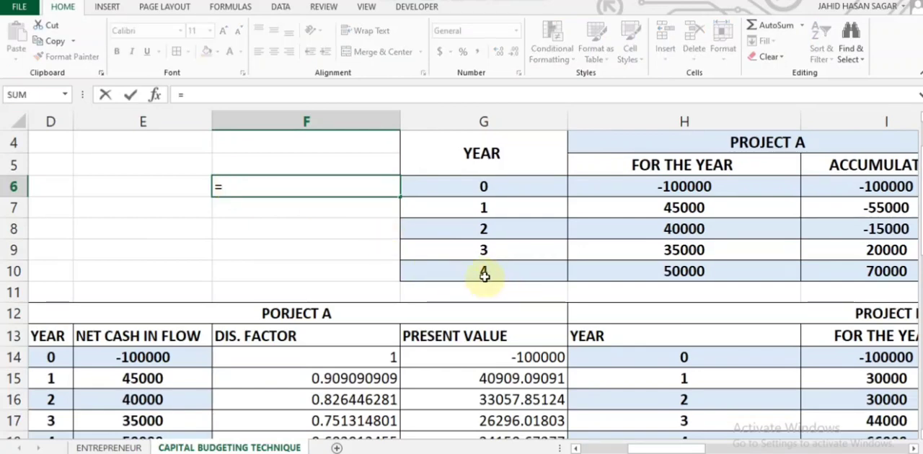
pyautogui.write('5')
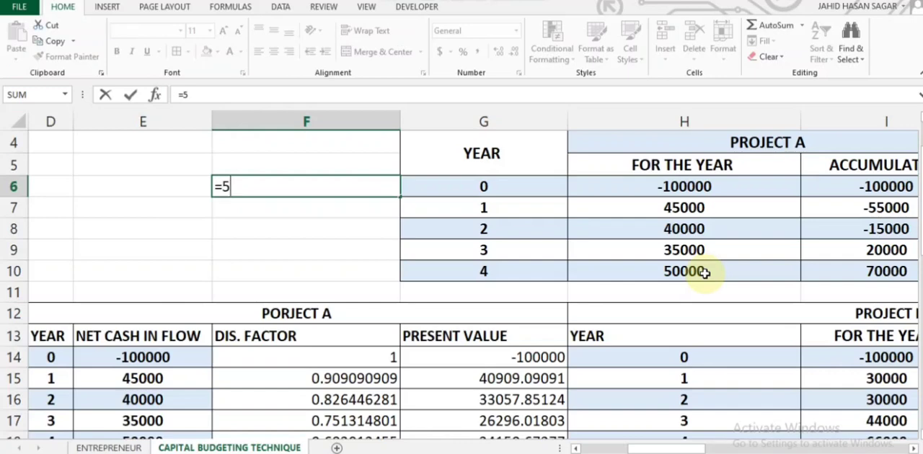
pyautogui.write('000')
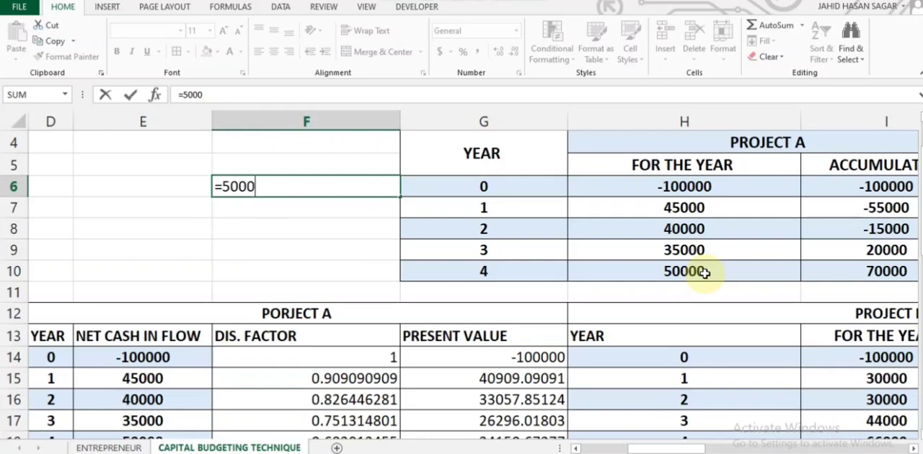
# Step: Extend the F6 formula to =5000*1.1^0), try to commit it, and decline the proposed correction
pyautogui.write('*(')
pyautogui.press('BackSpace')
pyautogui.write('1.1^')
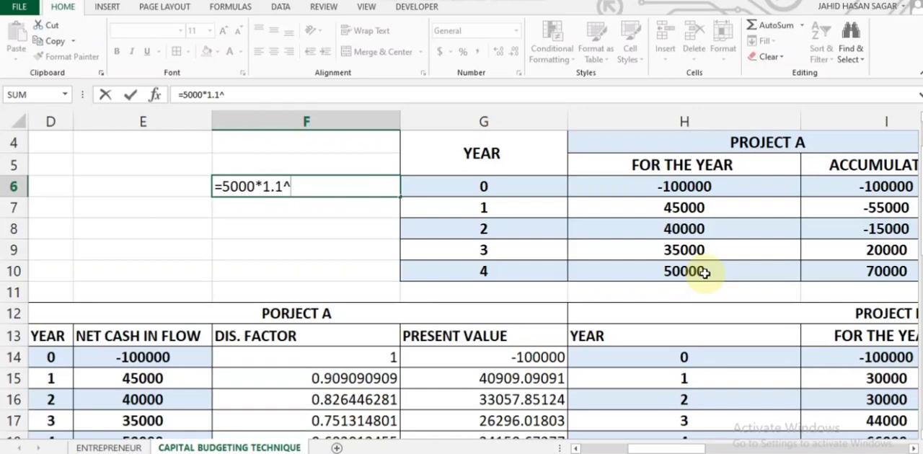
pyautogui.write('0)')
pyautogui.press('Return')
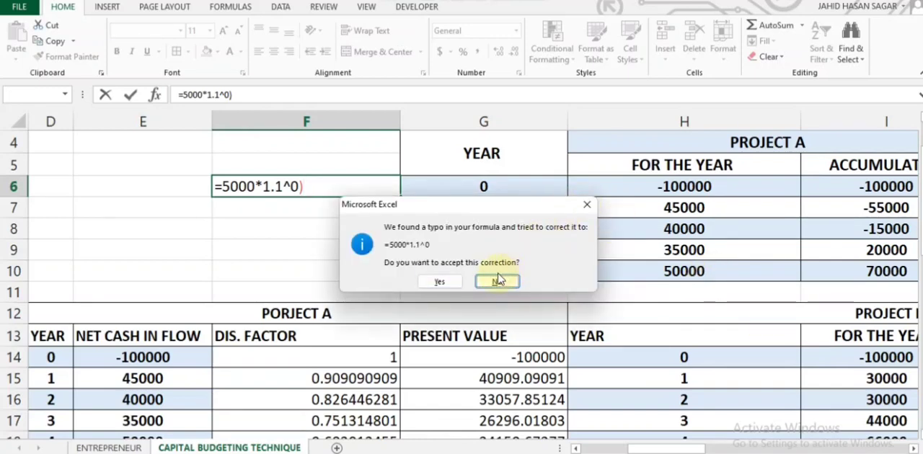
pyautogui.click(587, 205)
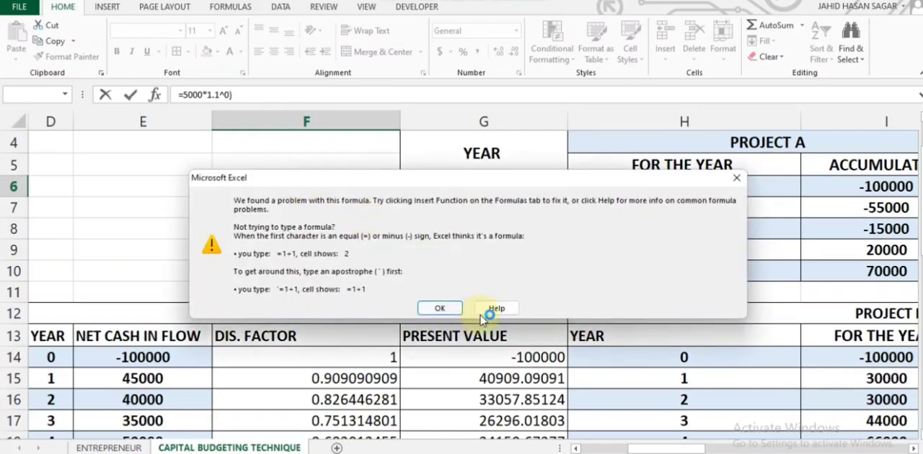
pyautogui.click(736, 178)
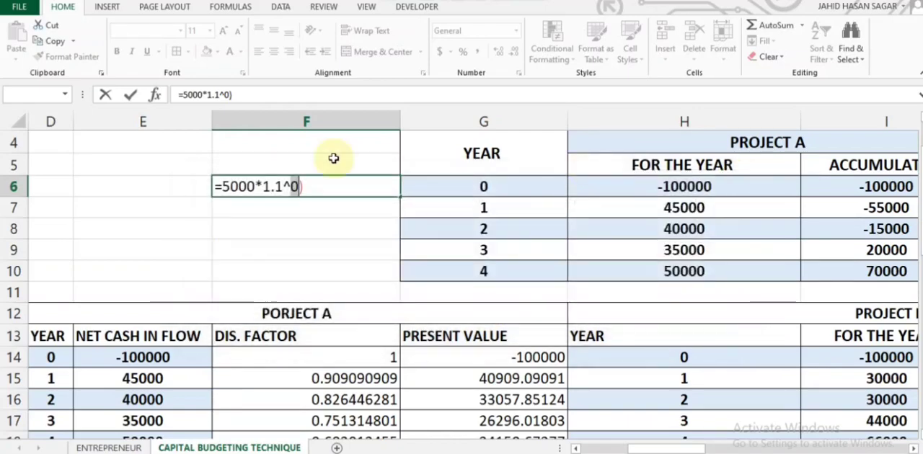
# Step: Fix the parentheses in the F6 formula and add a plus sign so it reads =(5000*(1.1^0))+
pyautogui.click(317, 186)
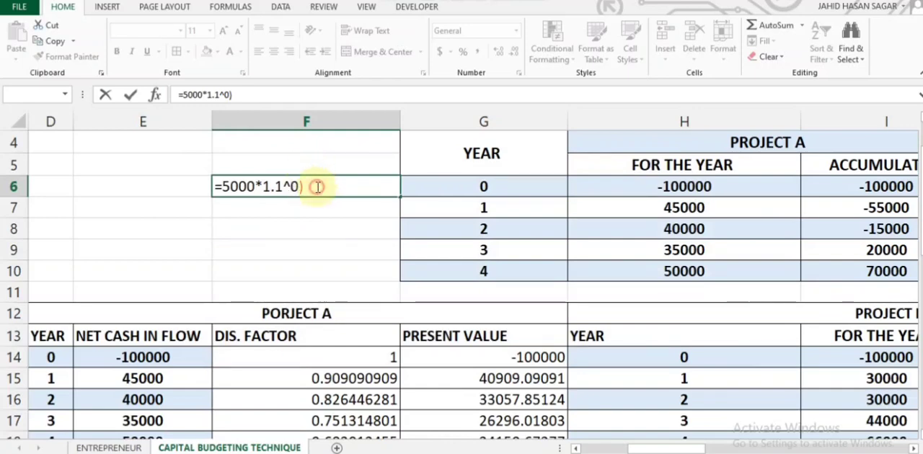
pyautogui.click(221, 186)
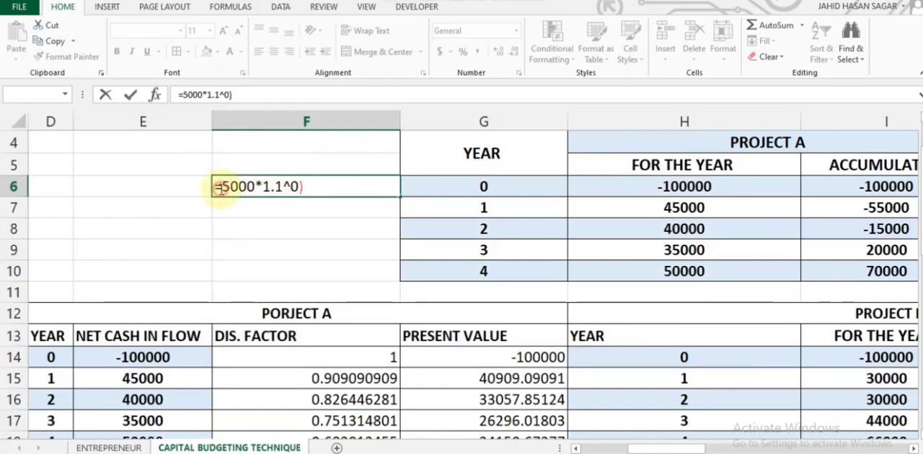
pyautogui.click(264, 187)
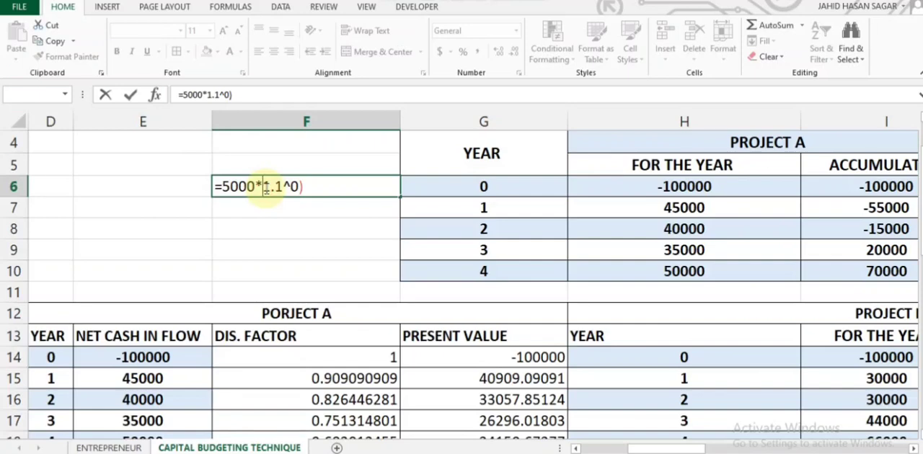
pyautogui.write('(')
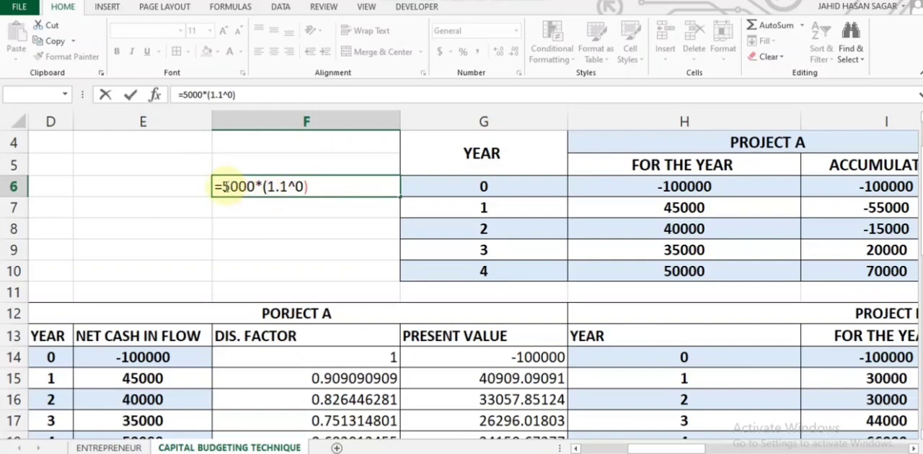
pyautogui.write('(')
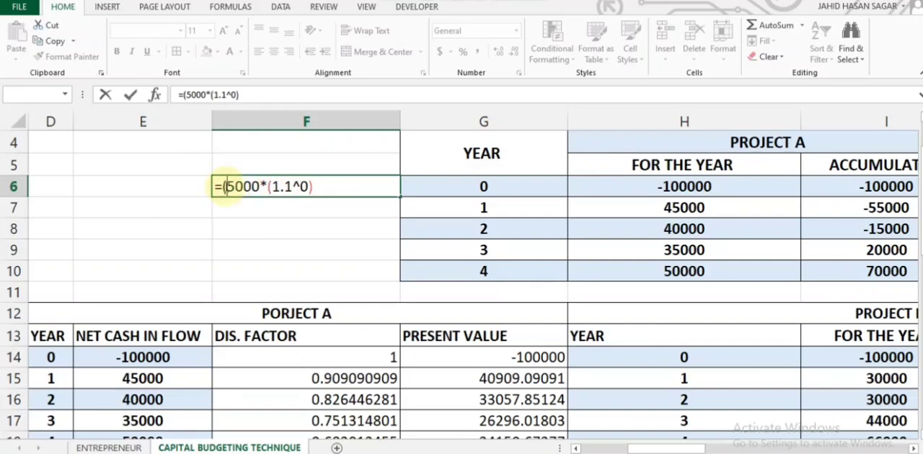
pyautogui.click(318, 187)
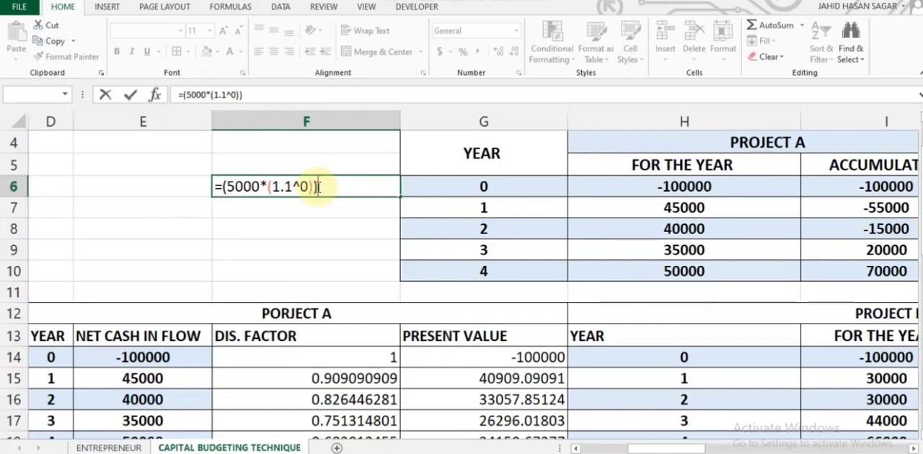
pyautogui.write(')+')
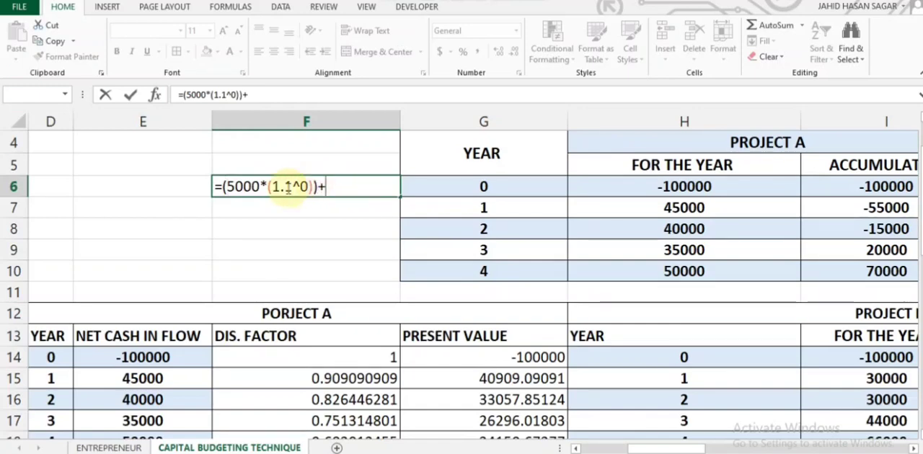
# Step: Correct the cash flow in the first term of the F6 formula to 50000
pyautogui.click(259, 187)
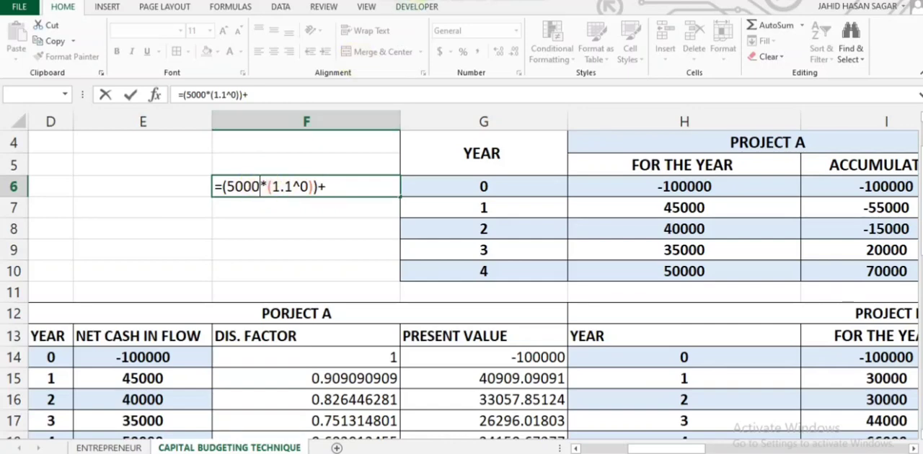
pyautogui.click(504, 1)
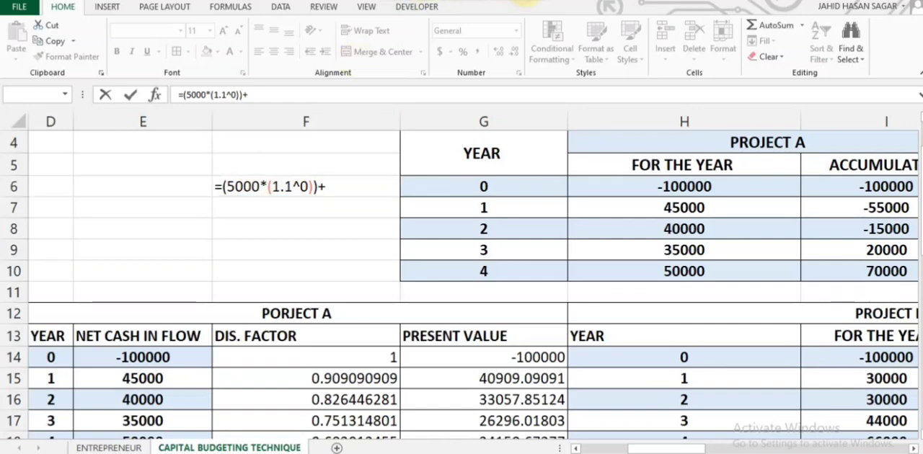
pyautogui.click(488, 13)
pyautogui.click(480, 1)
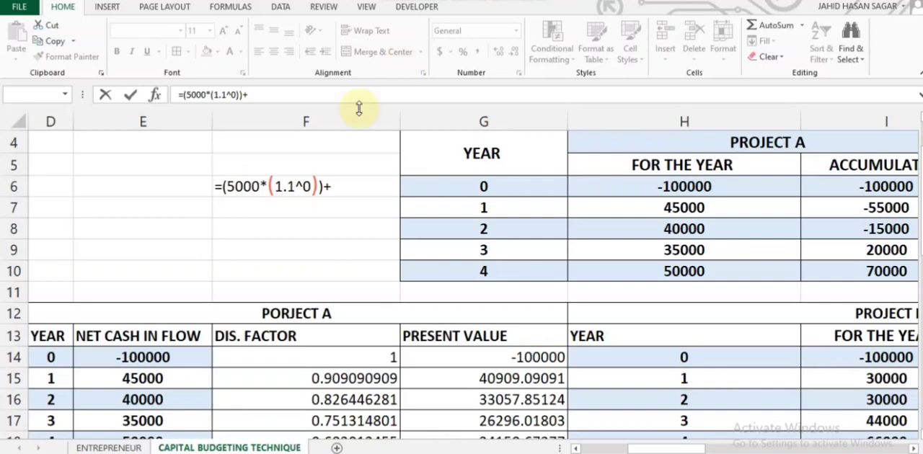
pyautogui.click(303, 143)
pyautogui.click(263, 186)
pyautogui.write('0')
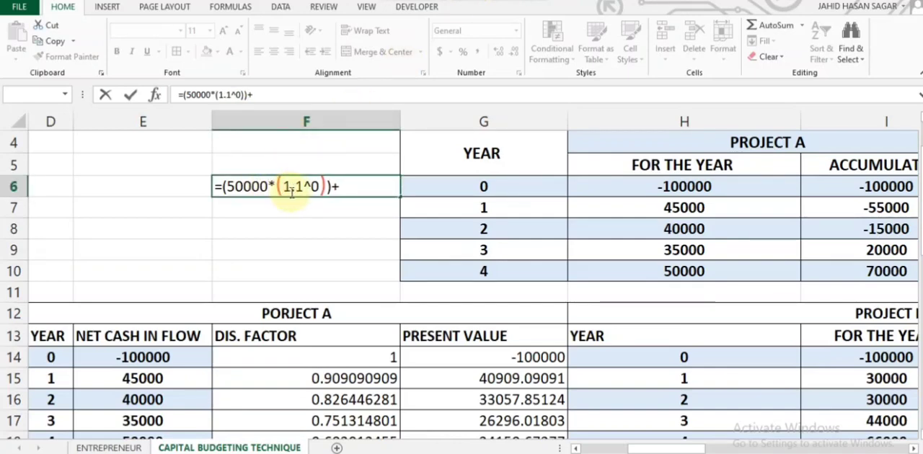
# Step: Append the year 3 cash flow term 35000*1.1^1 to the end of the F6 formula
pyautogui.click(346, 186)
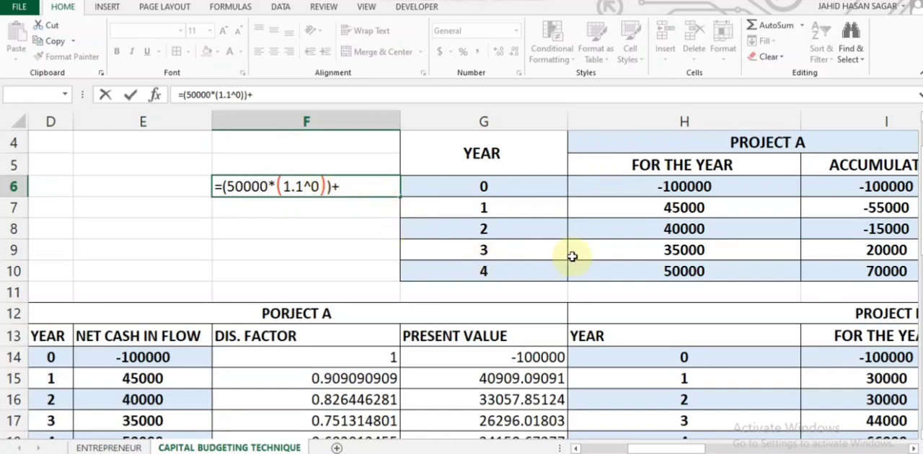
pyautogui.write('35000')
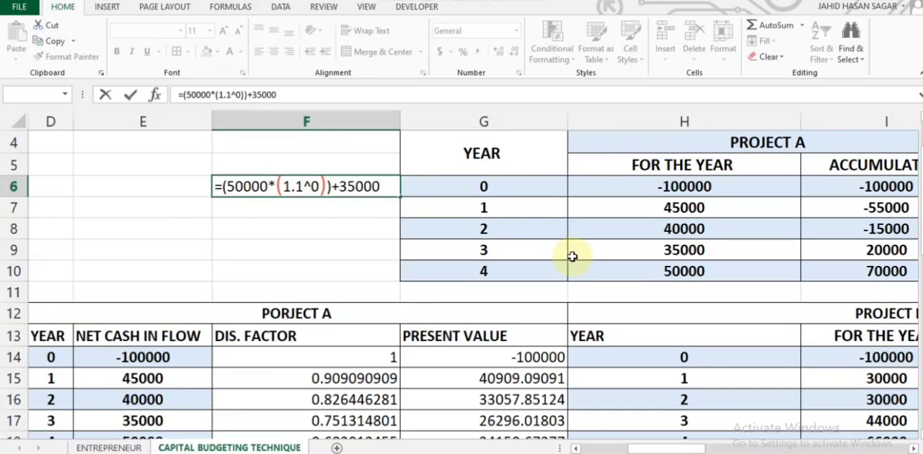
pyautogui.write('*A.')
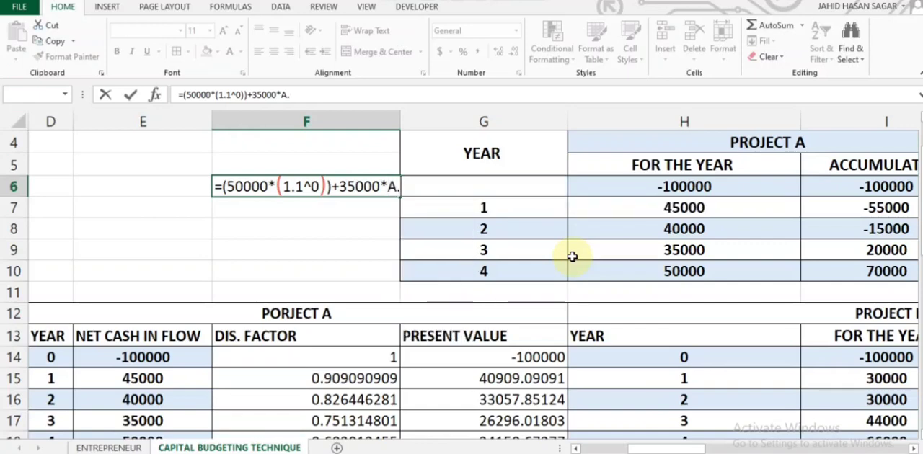
pyautogui.press('BackSpace')
pyautogui.press('BackSpace')
pyautogui.write('1.1')
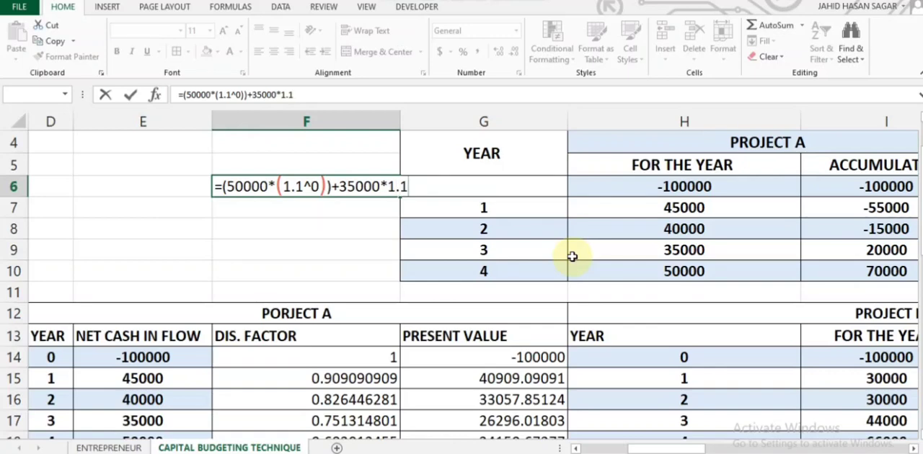
pyautogui.write('^1)')
# Step: Enclose the 35000*1.1^1 term of the F6 formula in parentheses
pyautogui.press('Left')
pyautogui.press('Left')
pyautogui.press('Left')
pyautogui.press('Left')
pyautogui.press('Left')
pyautogui.press('Left')
pyautogui.press('Left')
pyautogui.press('Left')
pyautogui.write('(')
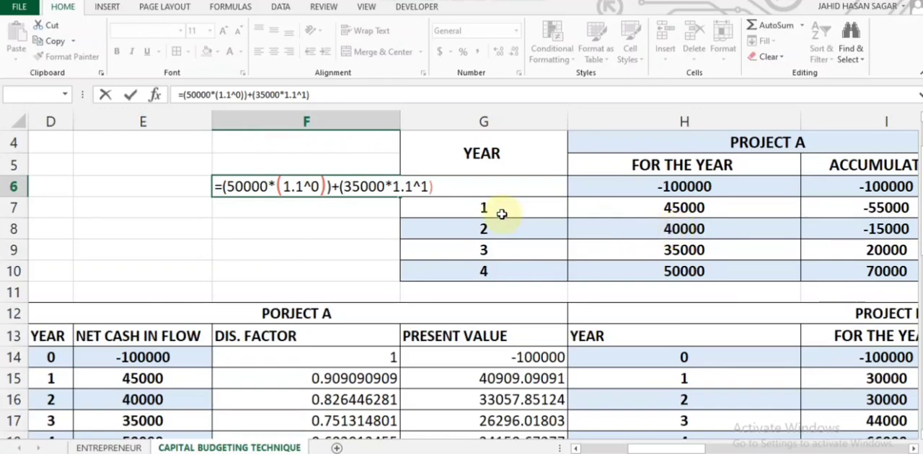
# Step: Append the year 2 cash flow term +40000*1.1^2 to the end of the F6 formula
pyautogui.click(440, 186)
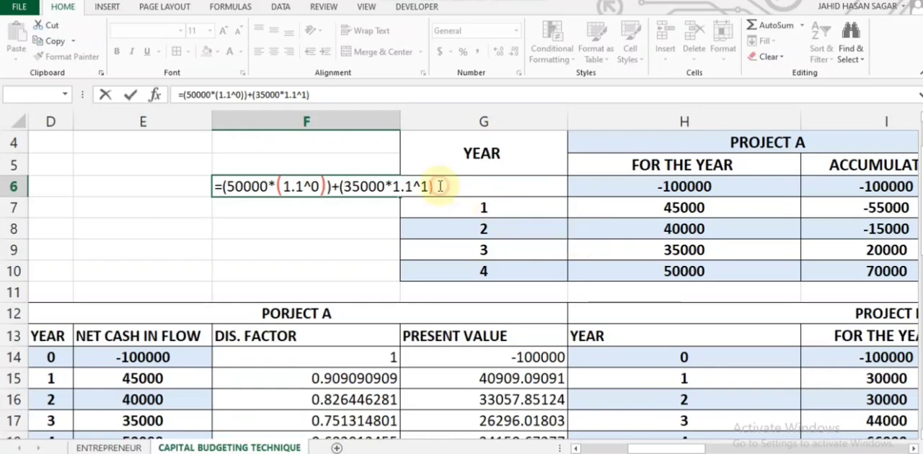
pyautogui.write('+')
pyautogui.write('4')
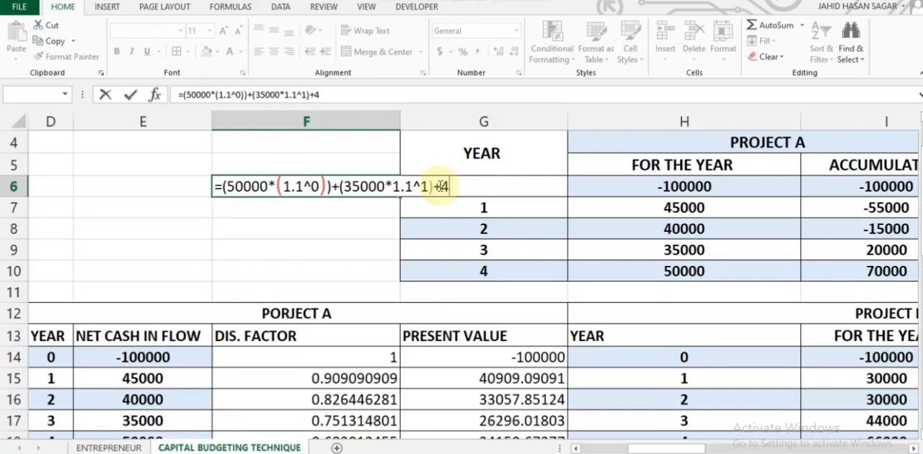
pyautogui.write('0000')
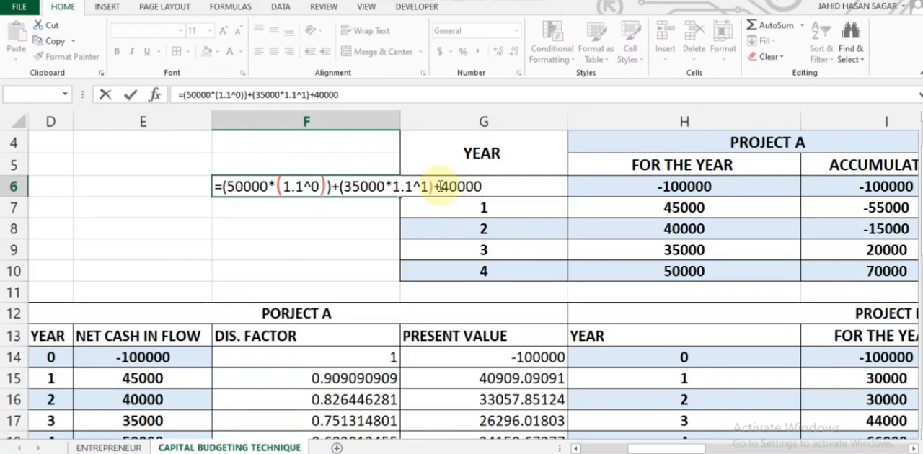
pyautogui.write('*1.1^2')
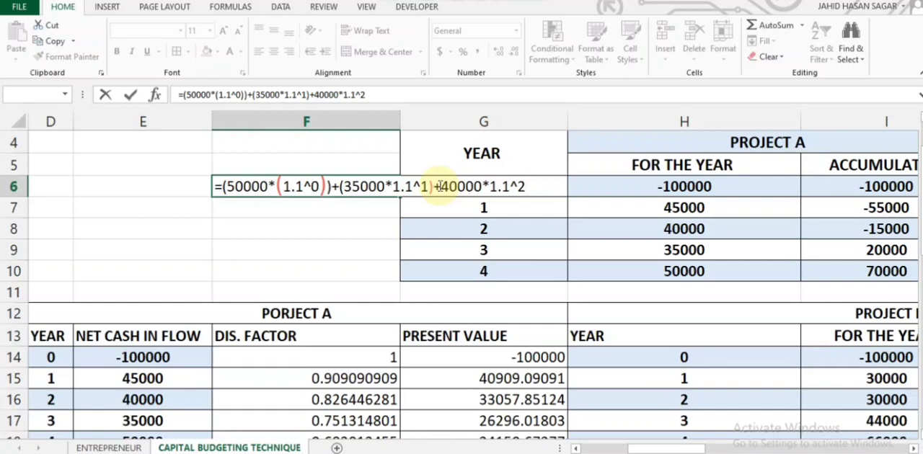
pyautogui.write('+')
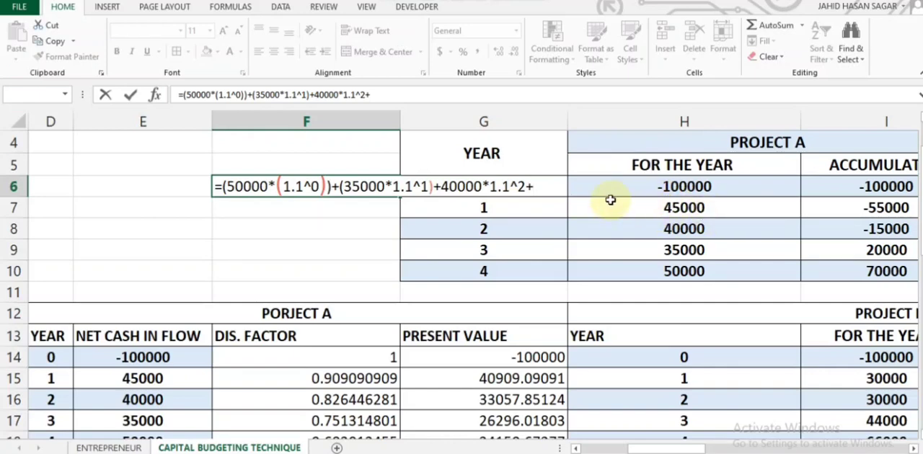
pyautogui.write('45000')
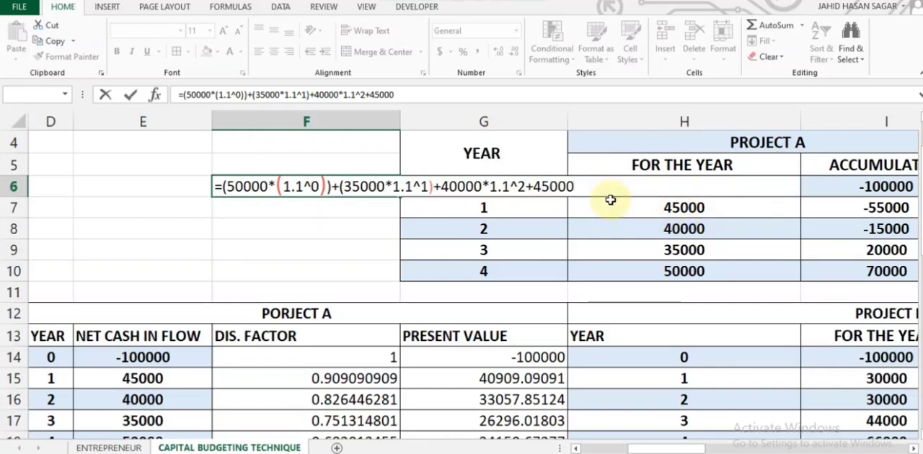
pyautogui.write('*')
# Step: Append the year 1 cash flow term +45000*1.1^3 to the end of the F6 formula
pyautogui.press('BackSpace')
pyautogui.press('BackSpace')
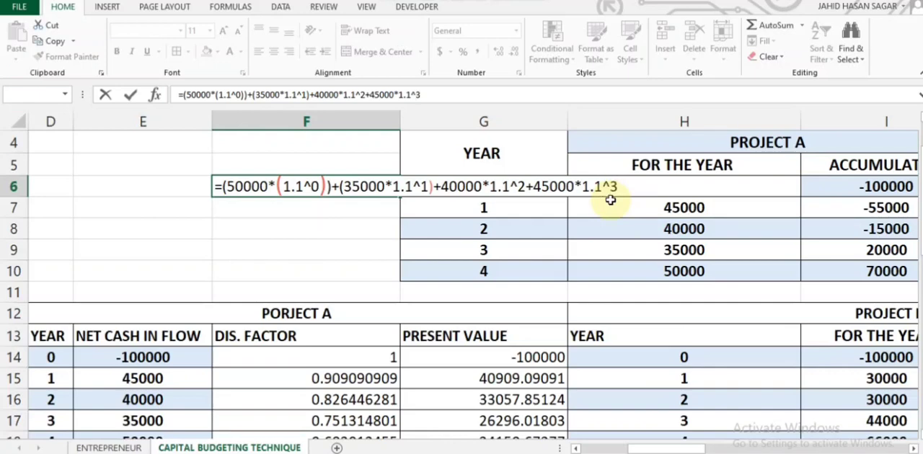
# Step: Enclose the 40000*1.1^2 term of the F6 formula in parentheses
pyautogui.click(443, 186)
pyautogui.write('(')
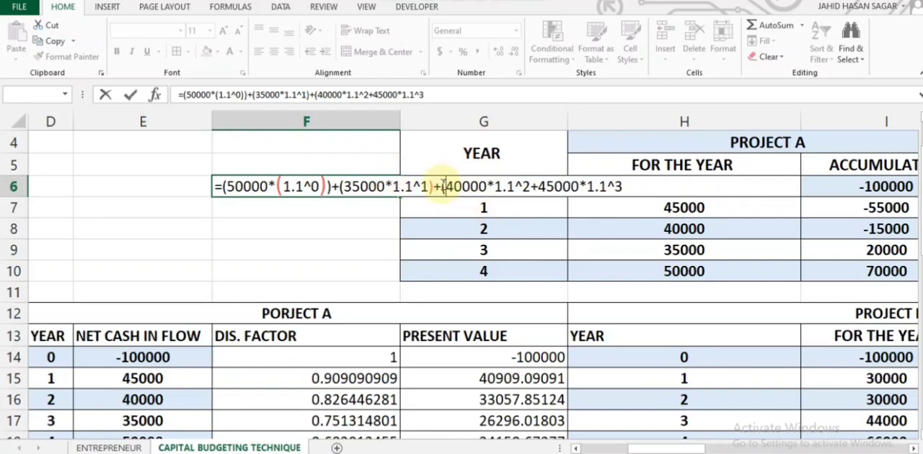
pyautogui.click(531, 186)
pyautogui.write(')')
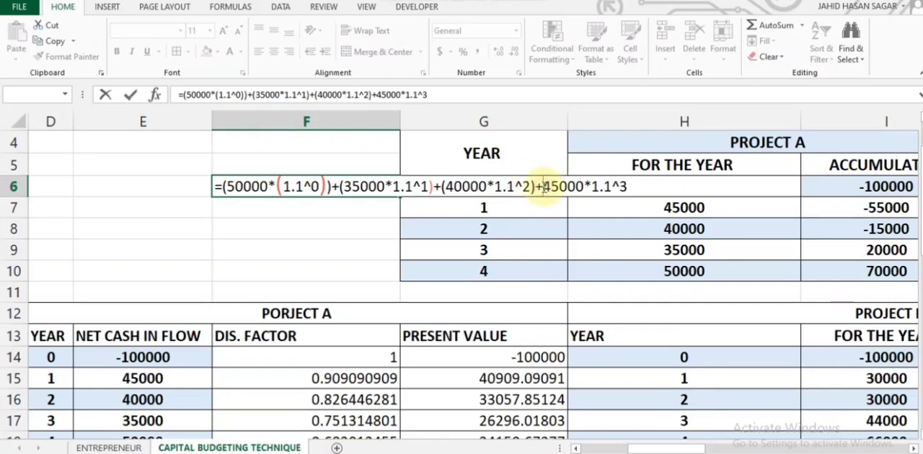
# Step: Enclose the 45000*1.1^3 term in parentheses and commit the completed terminal value formula in F6
pyautogui.click(542, 186)
pyautogui.write('(')
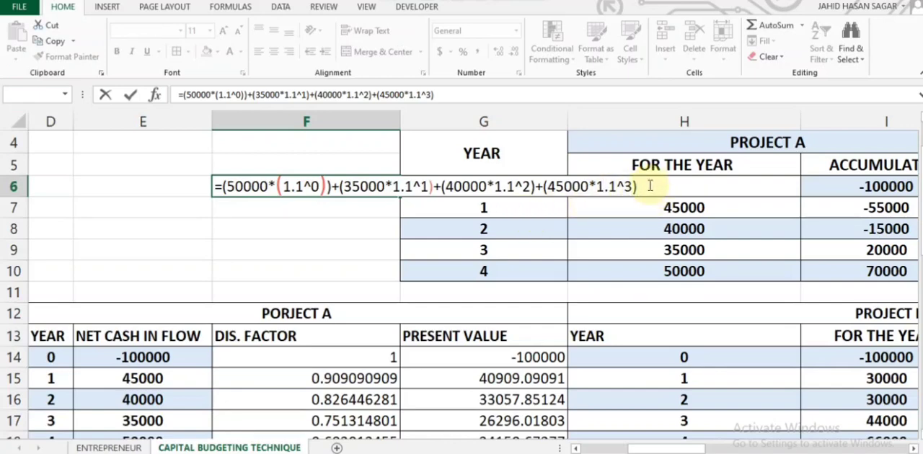
pyautogui.press('Return')
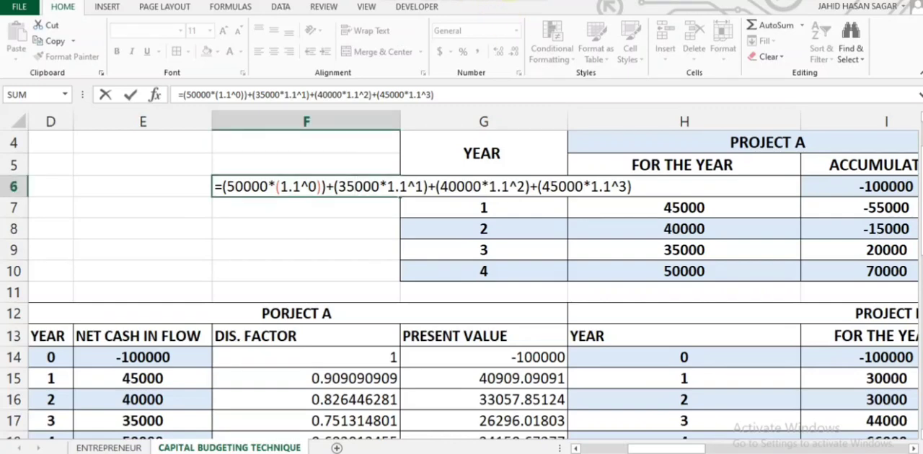
pyautogui.click(637, 186)
pyautogui.press('Return')
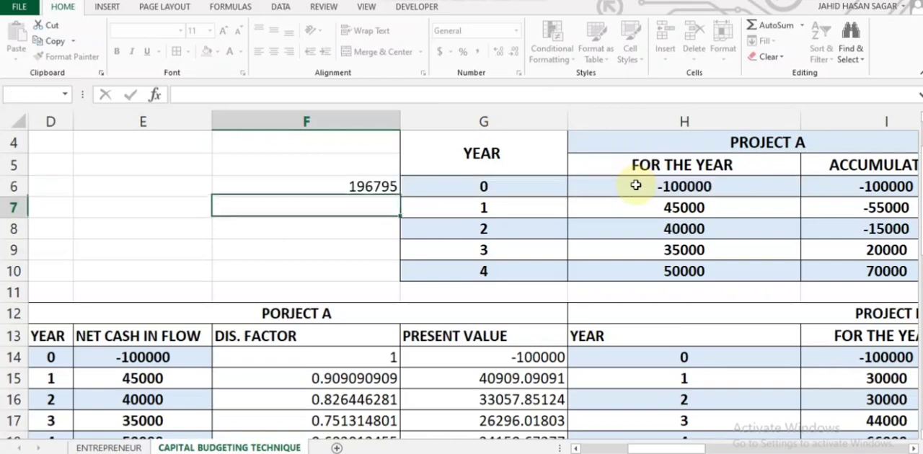
pyautogui.click(373, 188)
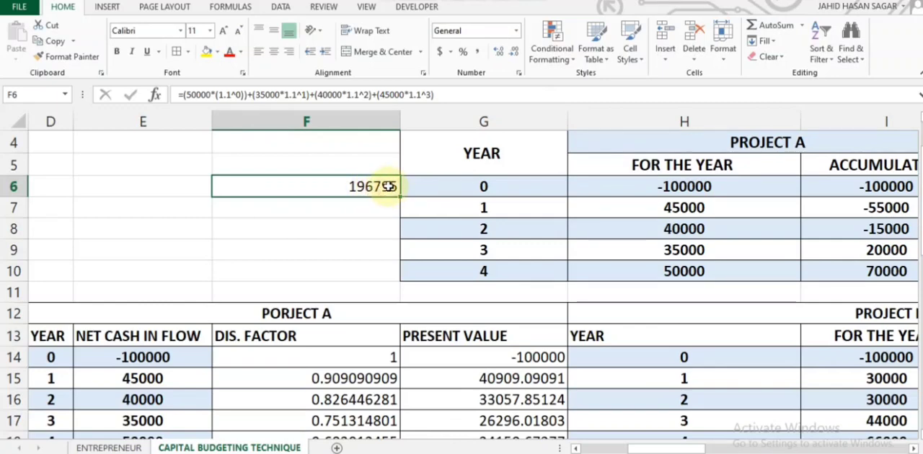
pyautogui.doubleClick(389, 186)
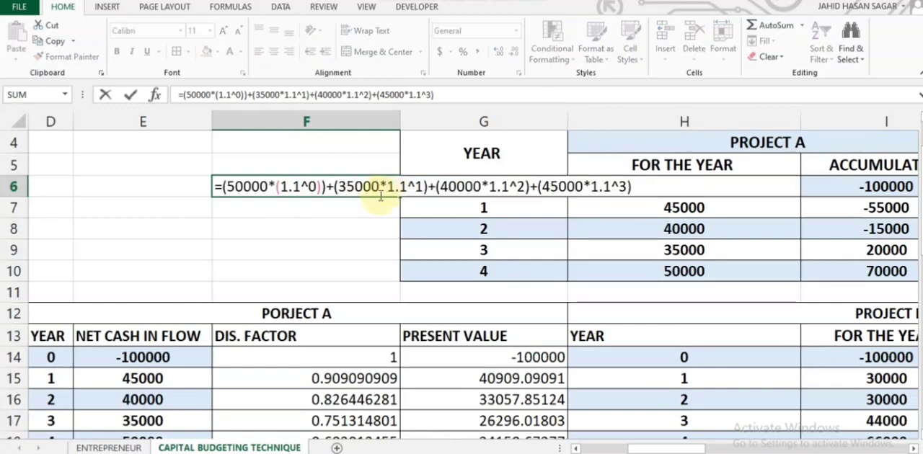
pyautogui.click(369, 205)
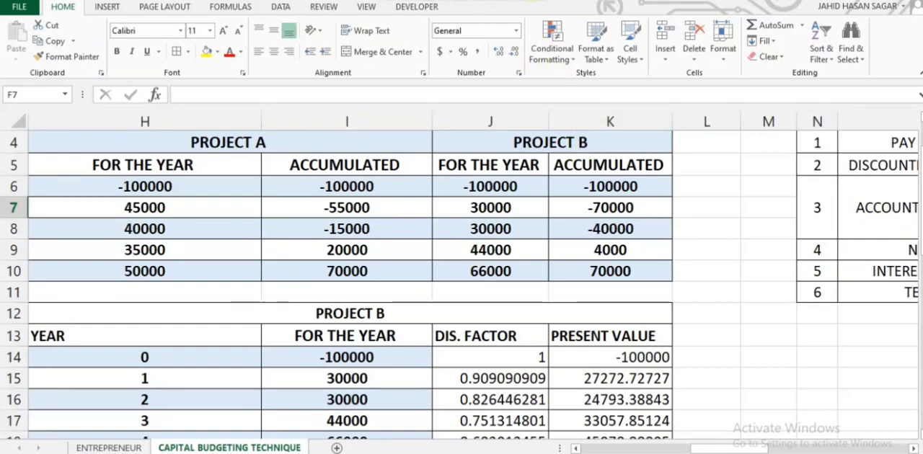
# Step: Enter 196795 as Project A's terminal value in cell Q11 of the technique summary table
pyautogui.hscroll(5, 655, 156)
pyautogui.scroll(1, 656, 157)
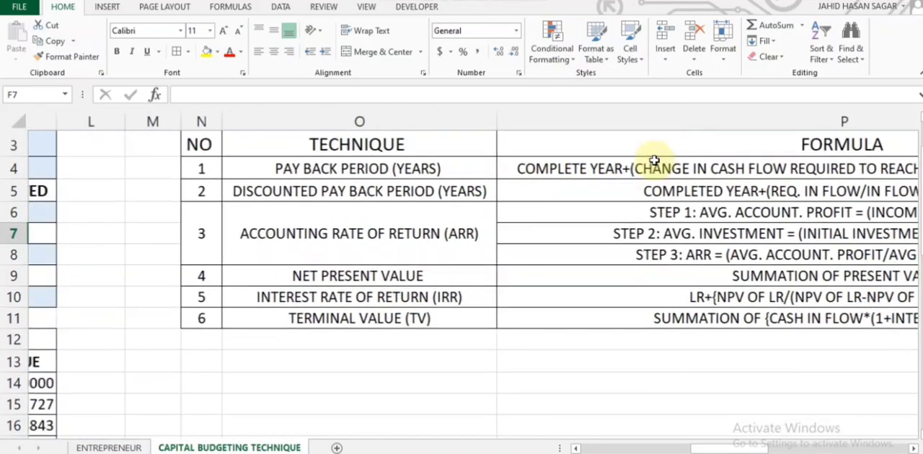
pyautogui.hscroll(1, 654, 161)
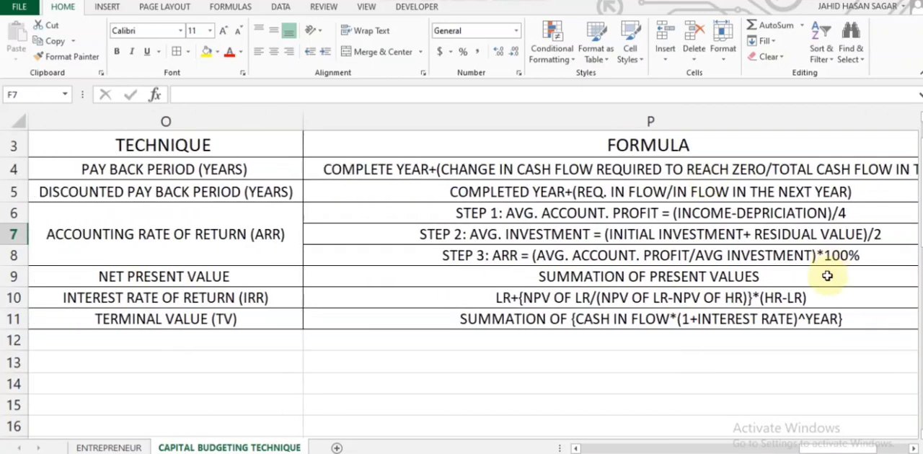
pyautogui.hscroll(2, 827, 275)
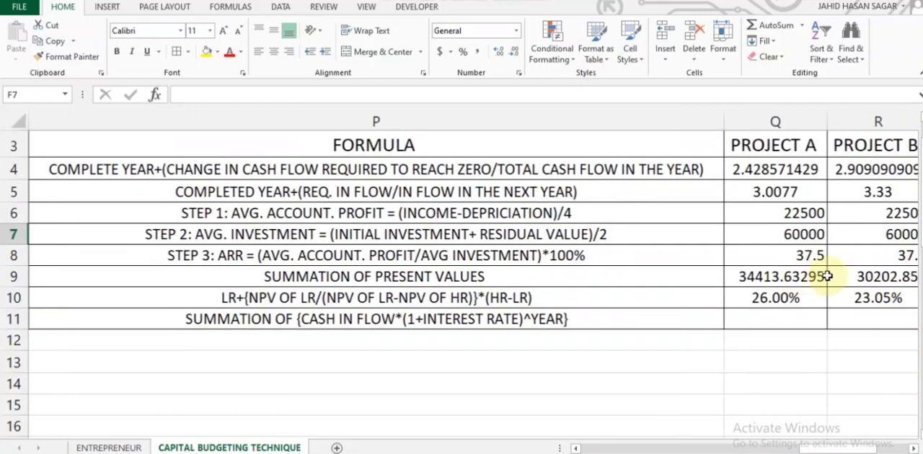
pyautogui.doubleClick(778, 320)
pyautogui.write('19')
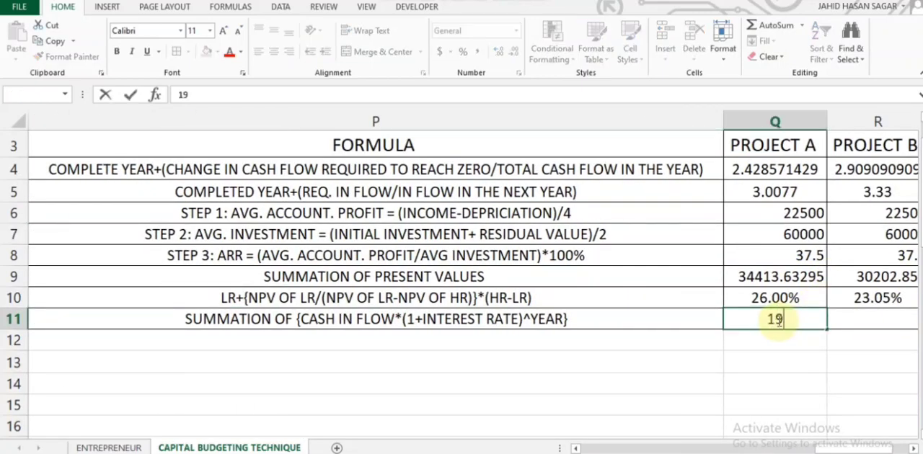
pyautogui.write('6795')
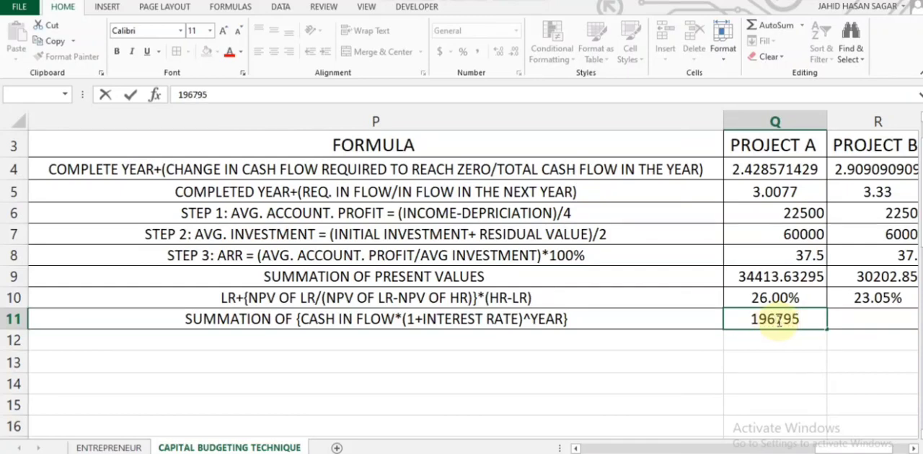
pyautogui.press('Return')
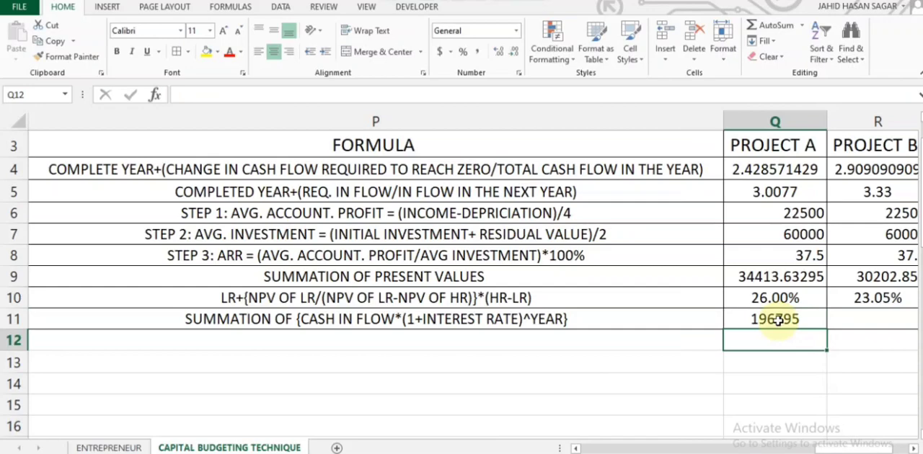
# Step: Convert the L6 text 66000+(44000*1.1^1)+(30000*1.1^2)+(30000*1.1^3) for Project B into a formula by adding a leading equals sign
pyautogui.click(858, 318)
pyautogui.hscroll(-10, 512, 283)
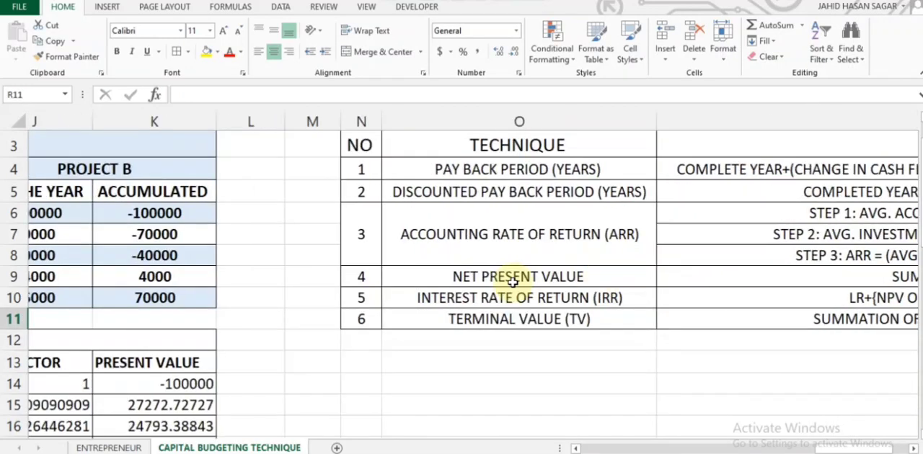
pyautogui.hscroll(-1, 512, 283)
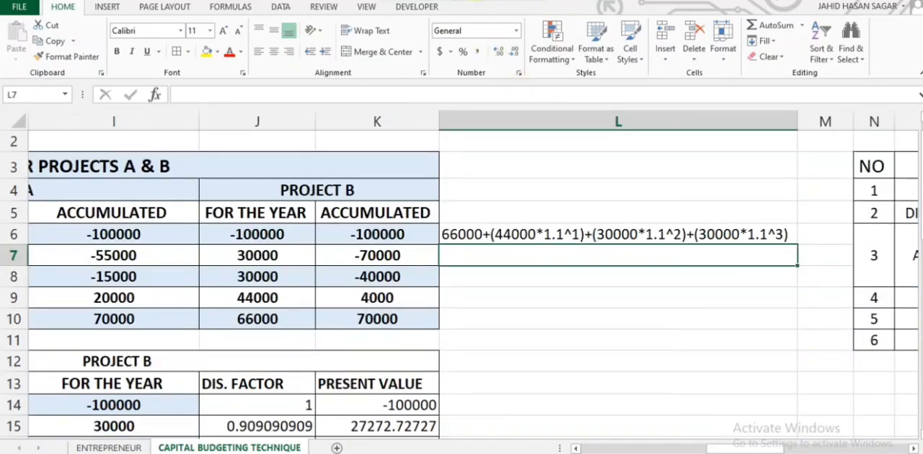
pyautogui.click(469, 233)
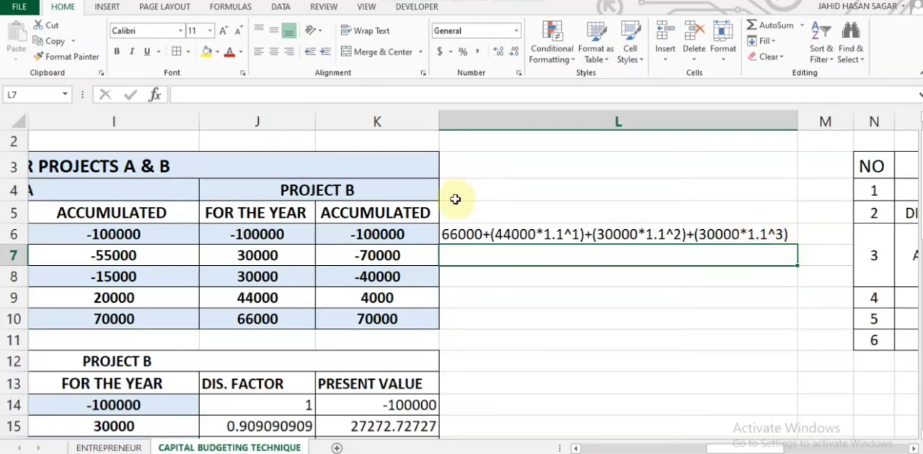
pyautogui.doubleClick(445, 234)
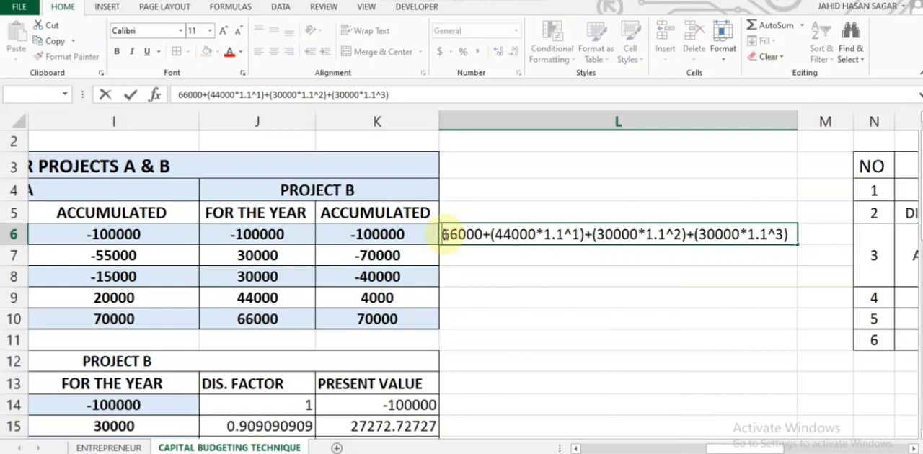
pyautogui.write('+')
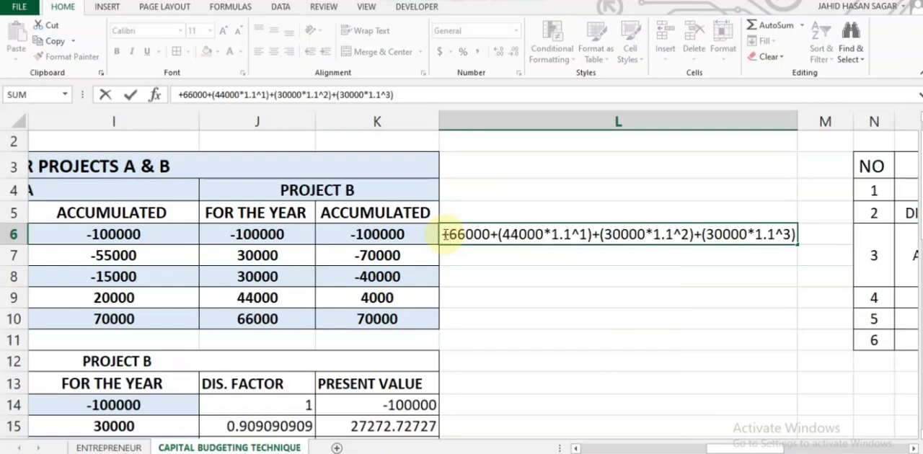
pyautogui.press('BackSpace')
pyautogui.write('=')
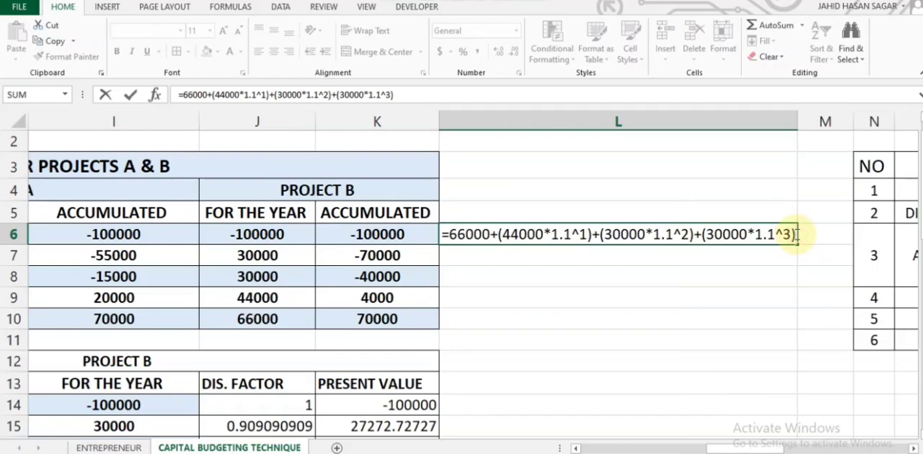
pyautogui.press('Return')
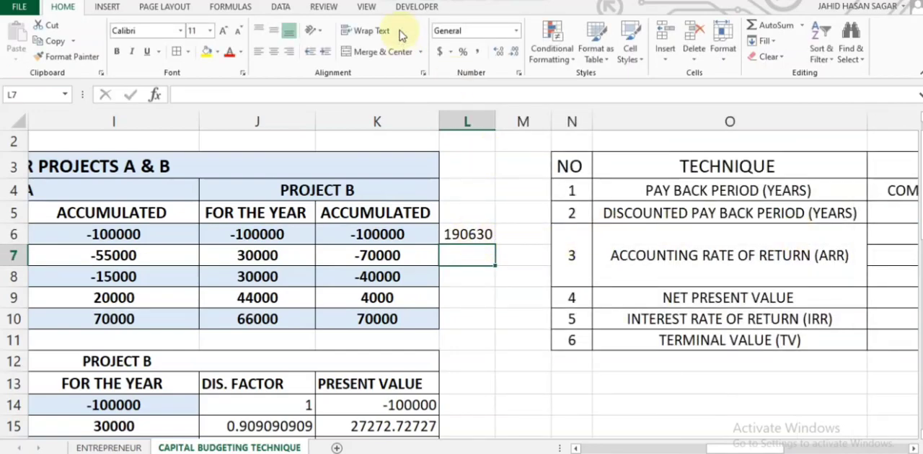
pyautogui.click(404, 0)
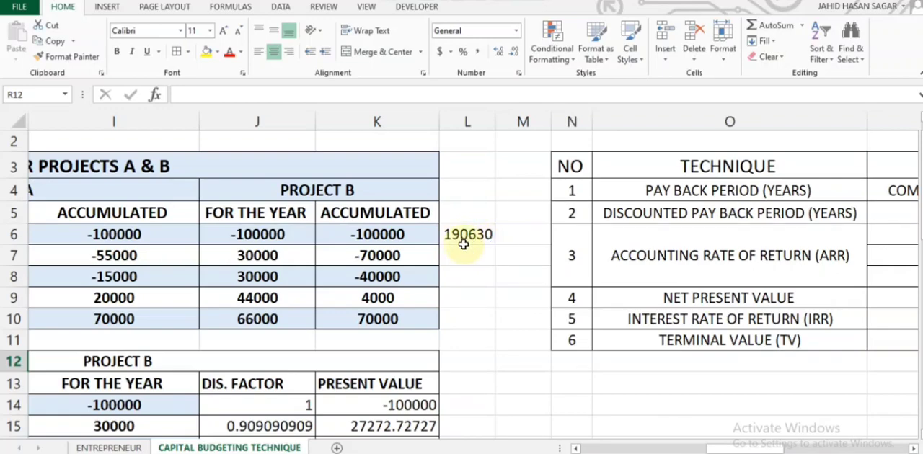
# Step: Compare the Project A and Project B results for each technique in the summary table
pyautogui.click(573, 245)
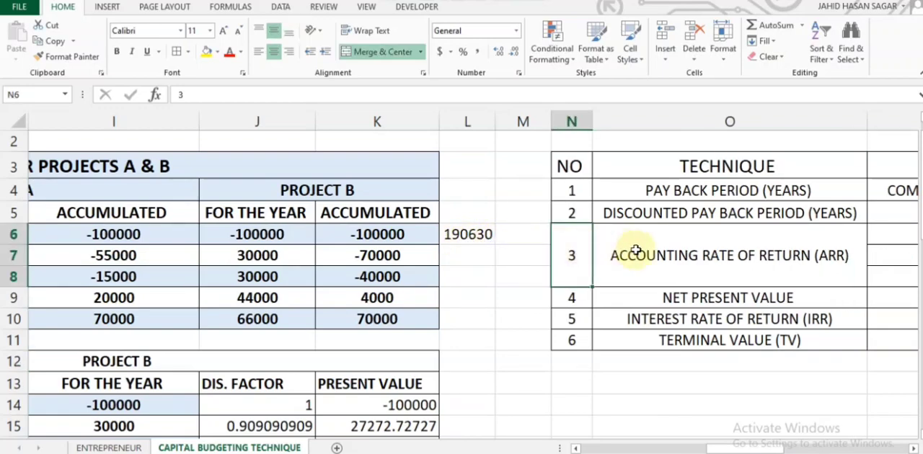
pyautogui.hscroll(6, 636, 250)
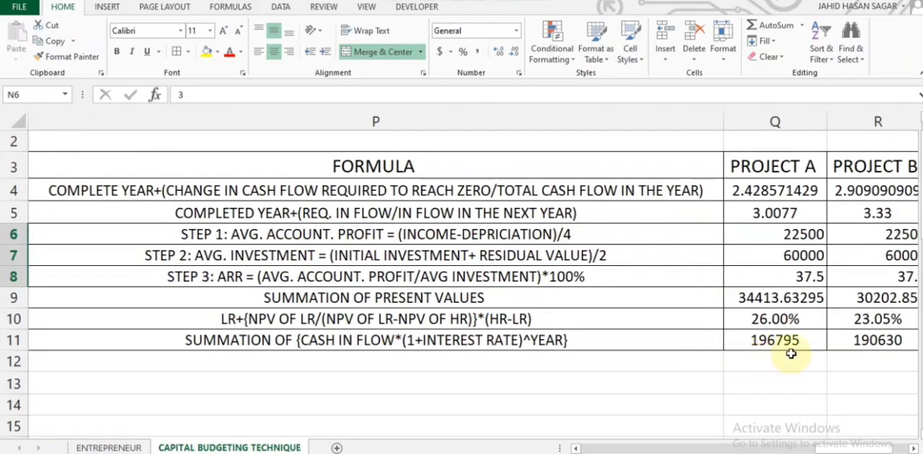
pyautogui.hscroll(1, 808, 349)
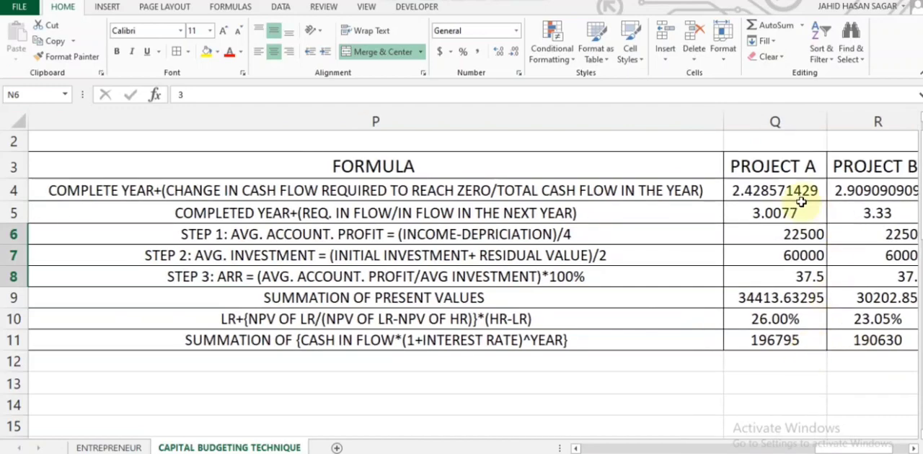
pyautogui.hscroll(3, 702, 206)
pyautogui.hscroll(-3, 702, 206)
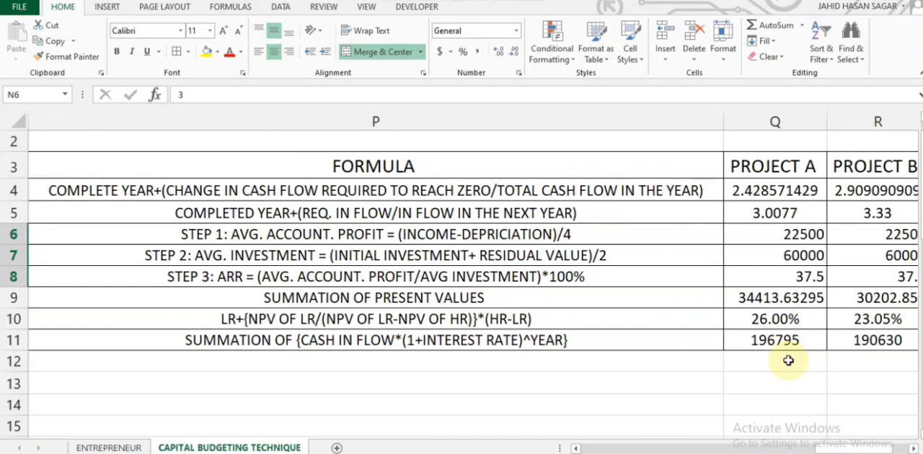
pyautogui.click(493, 0)
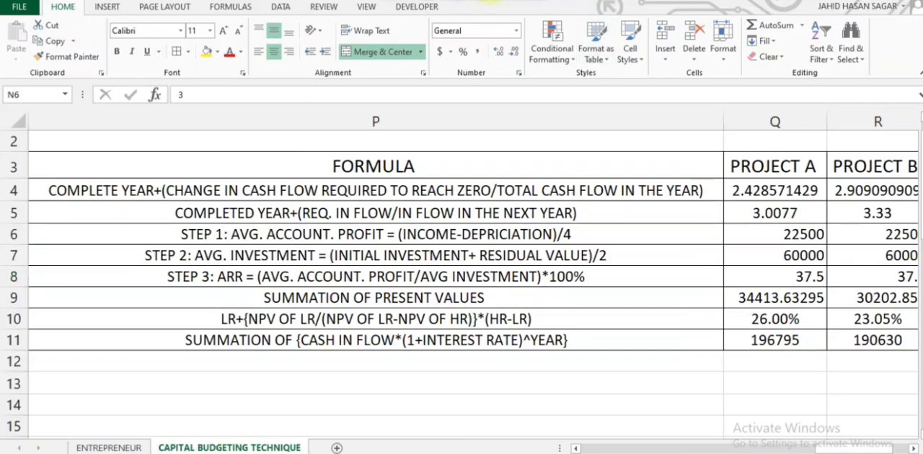